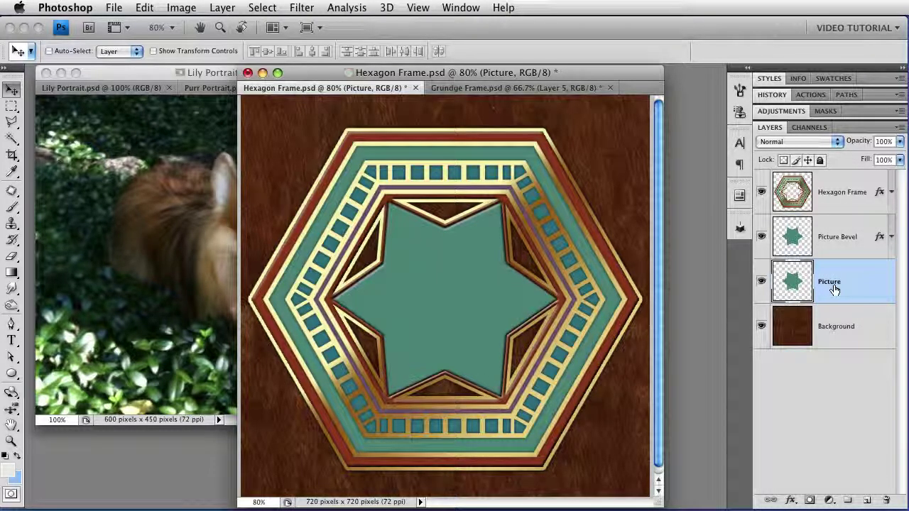
Step: Set the Picture Bevel layer's fill to 0% so only its Bevel and Emboss shows
click(841, 250)
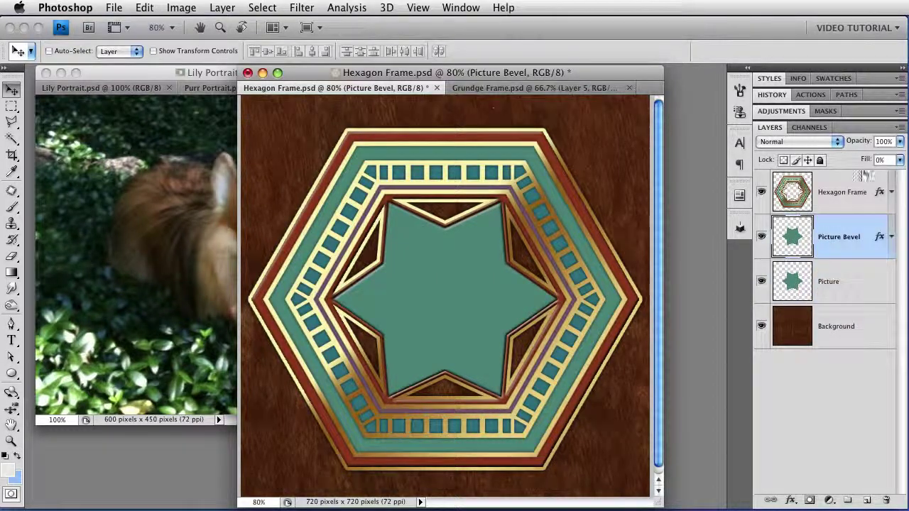
drag(866, 162, 864, 163)
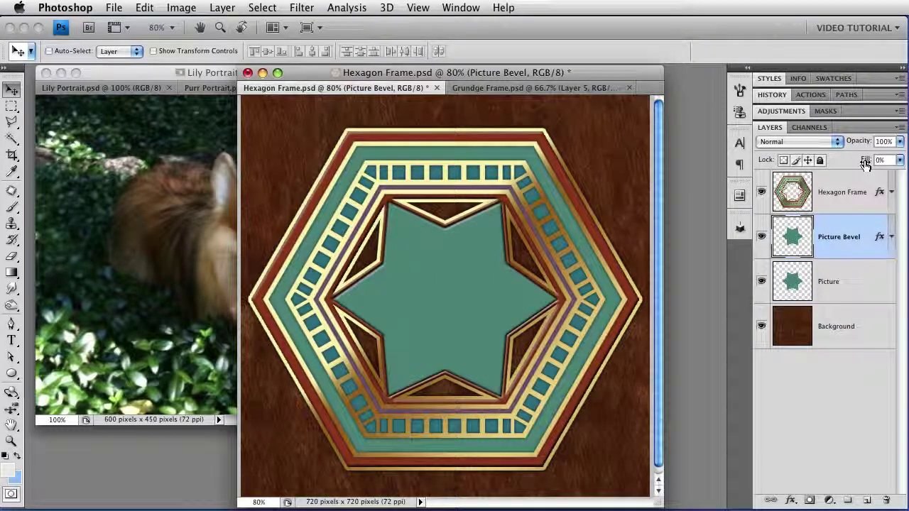
click(891, 237)
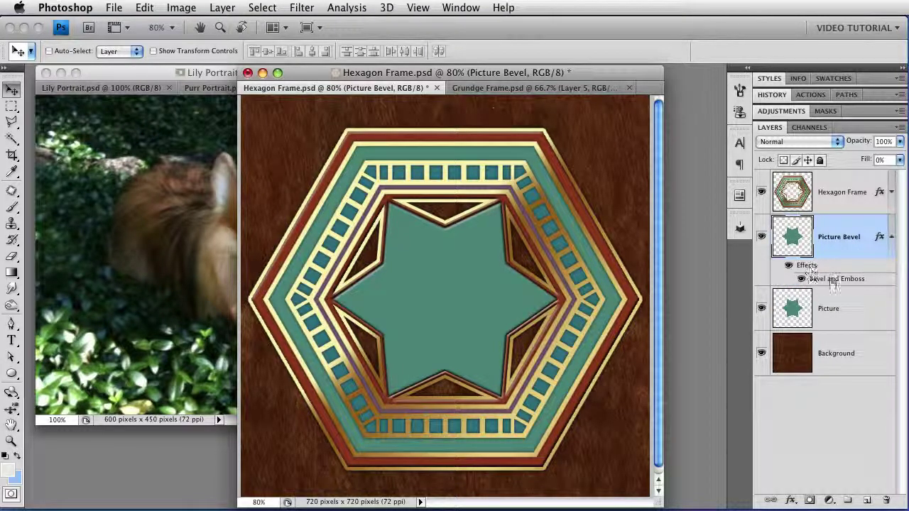
click(891, 237)
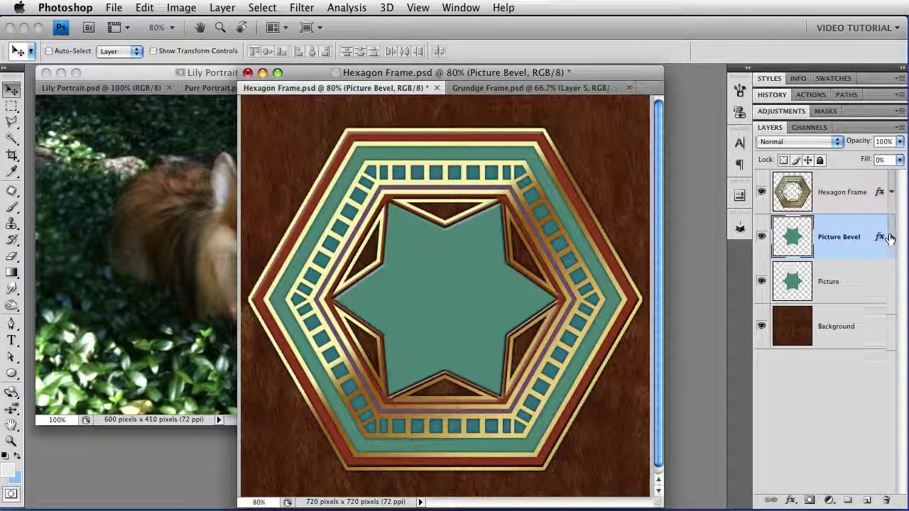
Step: Drag the Lily Portrait photo into Hexagon Frame as Layer 1 above the Picture layer
click(831, 287)
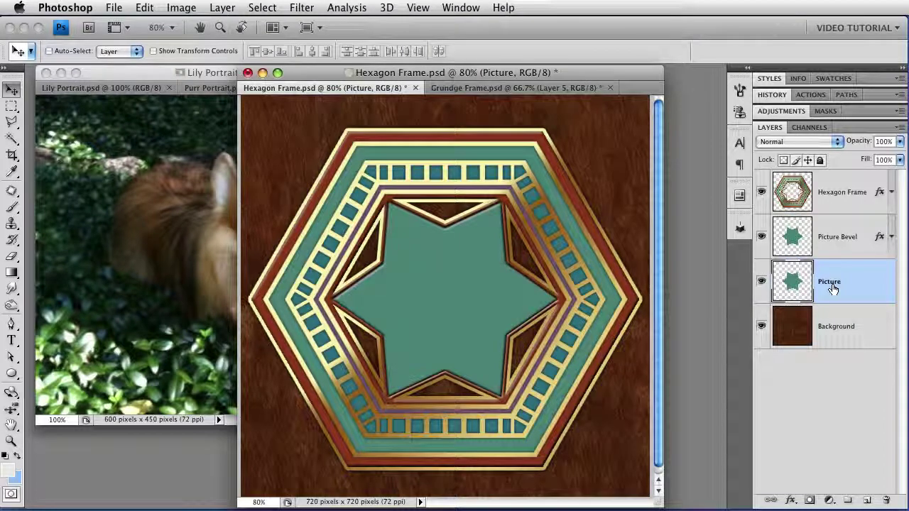
click(176, 282)
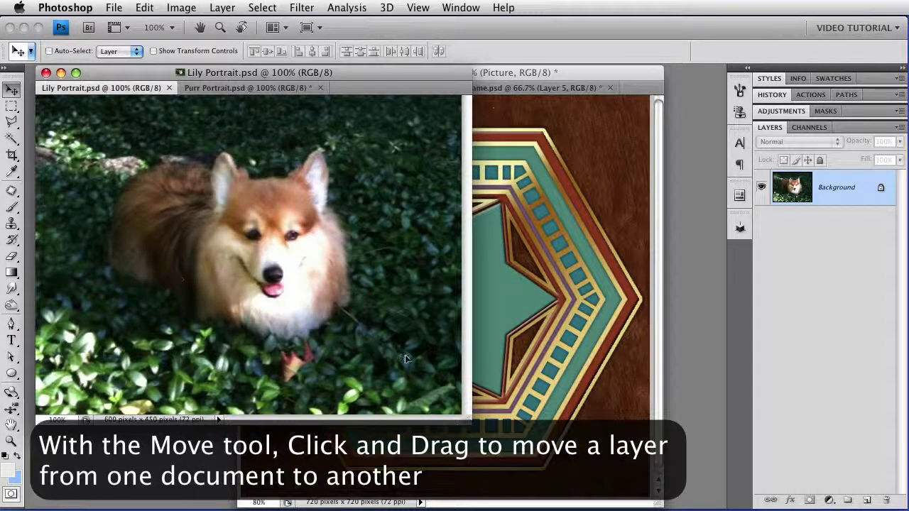
drag(436, 351, 497, 330)
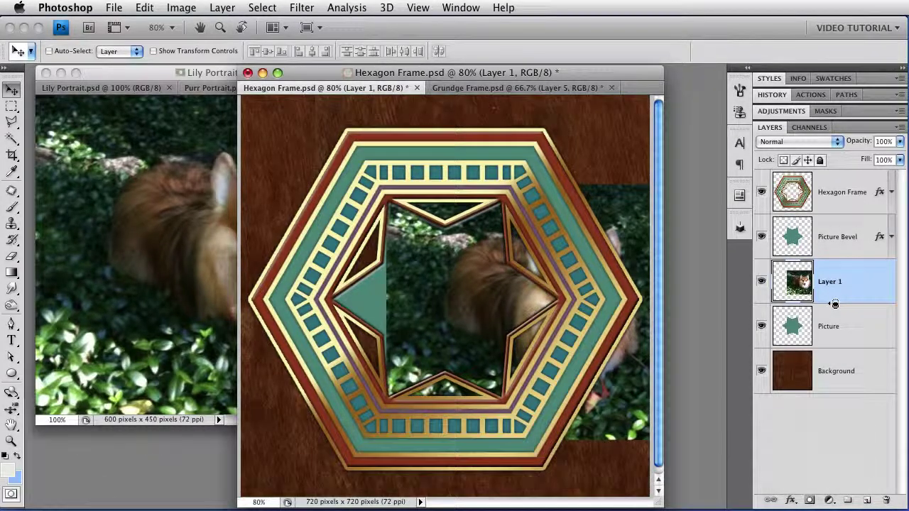
Step: Clip Layer 1's photo to the Picture star and center the face inside it
alt+click(834, 303)
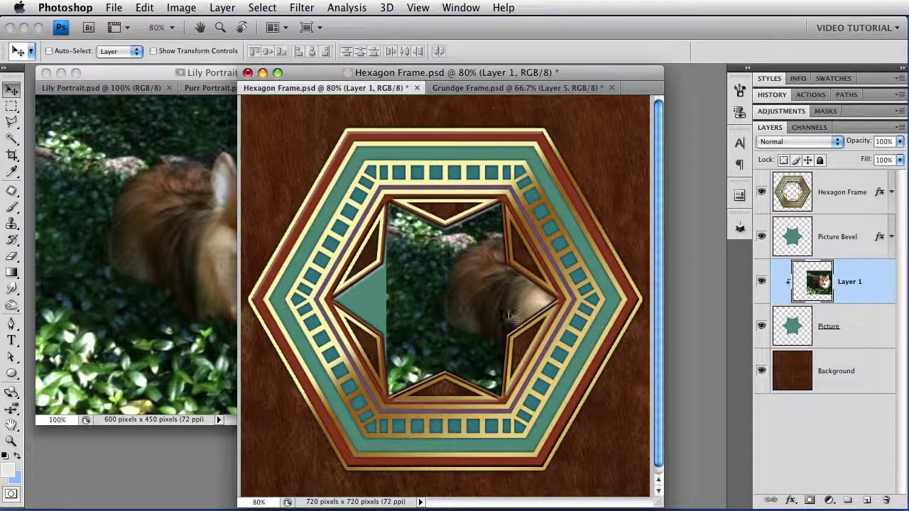
drag(524, 301, 399, 299)
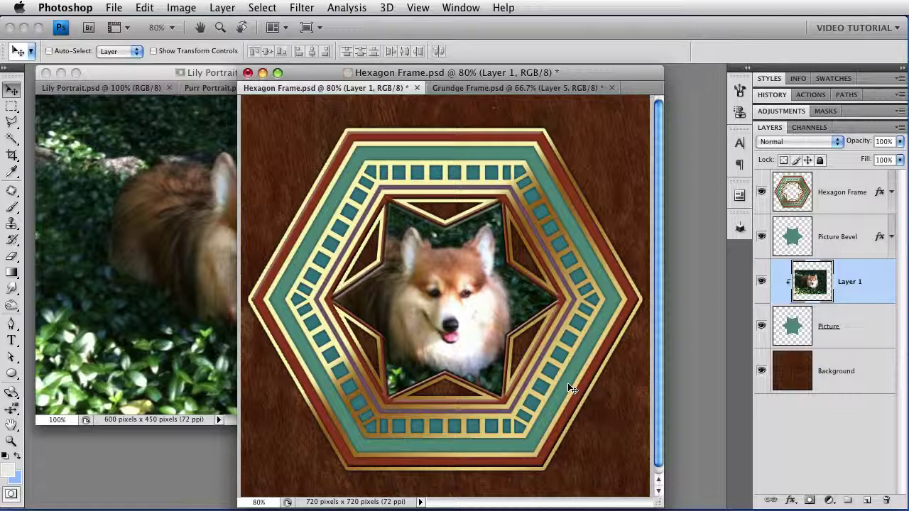
Step: Convert Lily Portrait's Background layer into a smart object named Layer 0 from the Layers panel menu
click(455, 90)
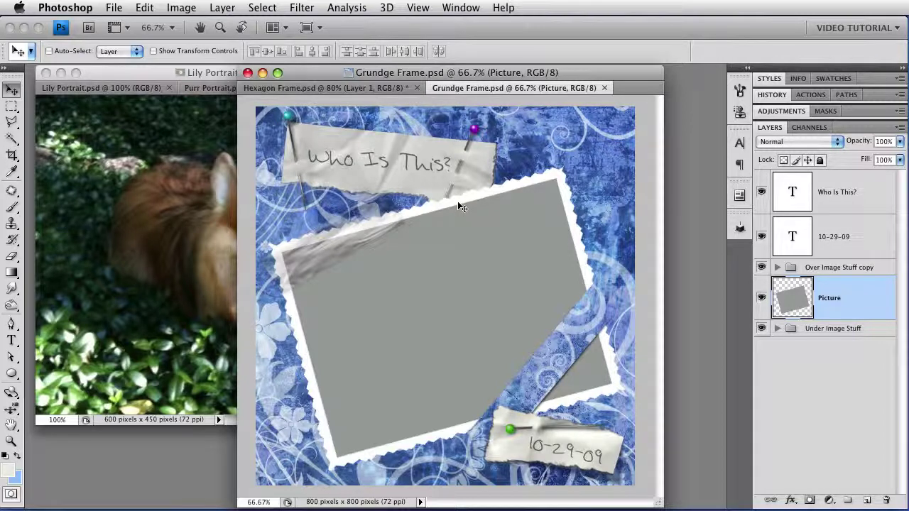
click(187, 248)
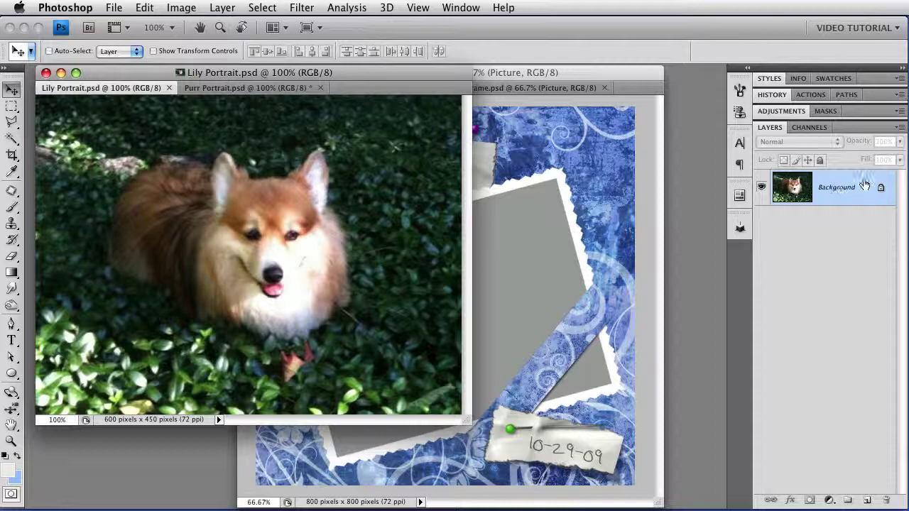
click(898, 128)
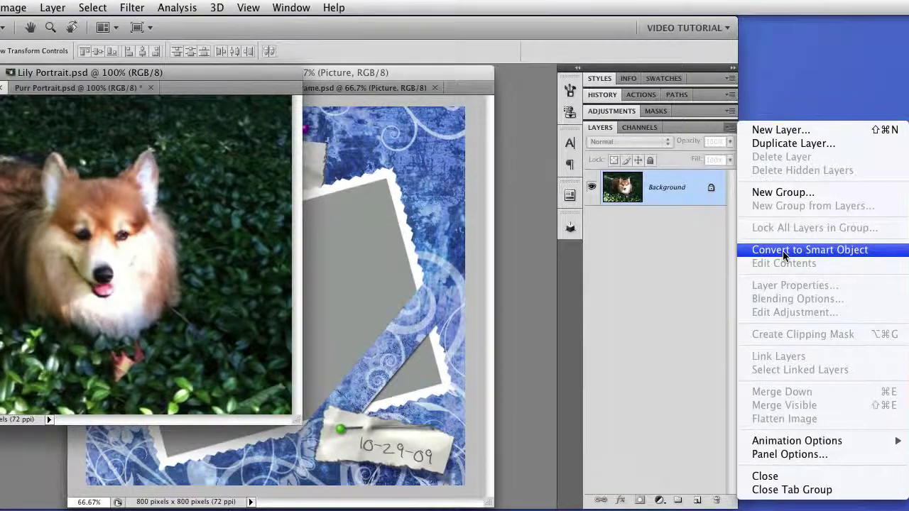
click(785, 250)
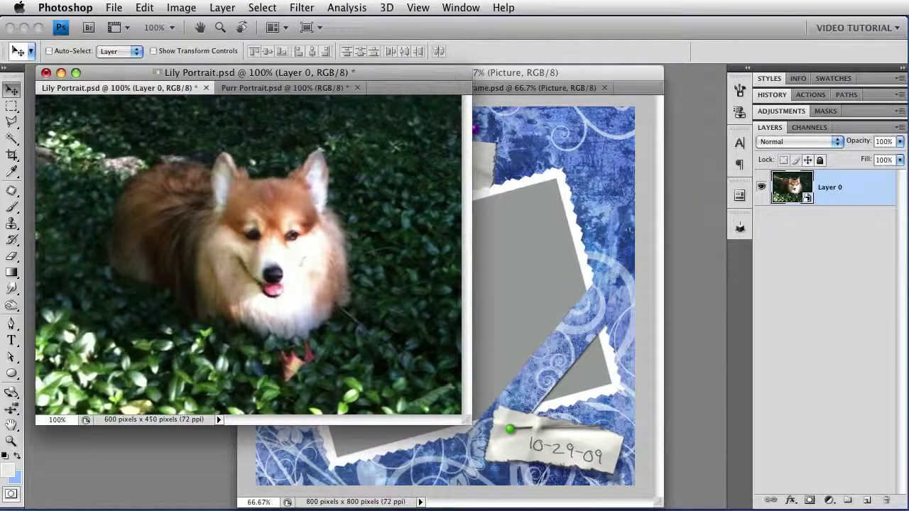
Step: Select all of Grundge Frame, Copy Merged, and paste it into Lily Portrait as Layer 1
click(652, 224)
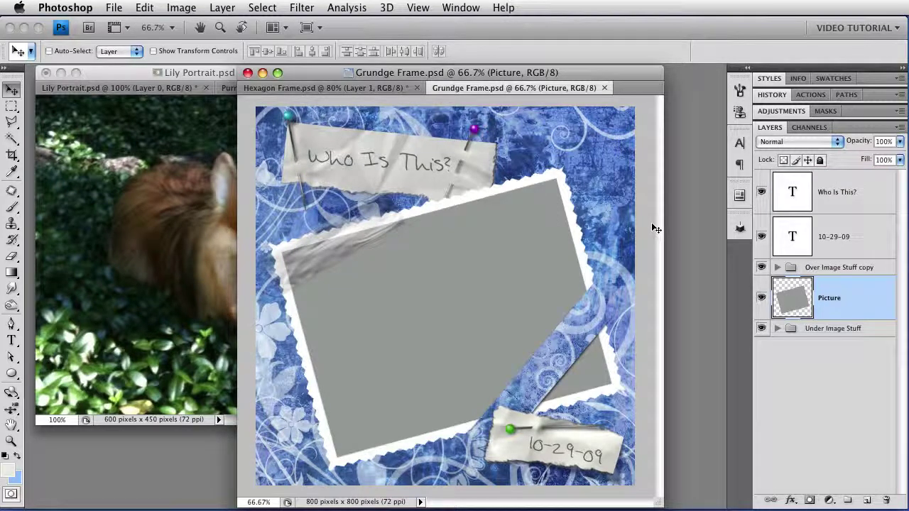
key(super+a)
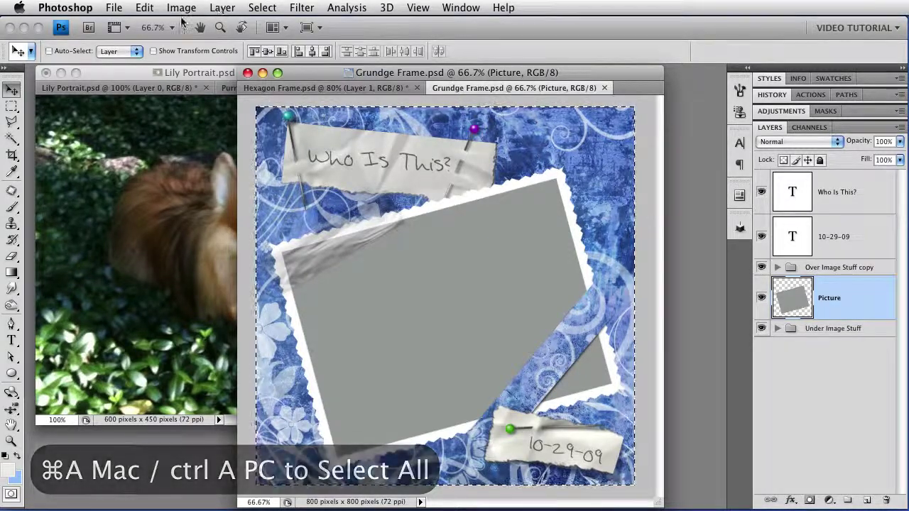
click(144, 7)
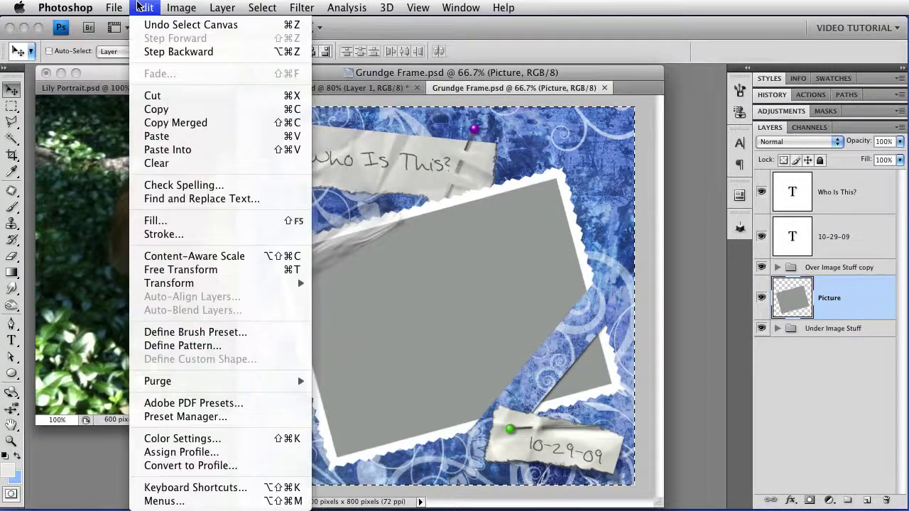
click(203, 124)
click(203, 123)
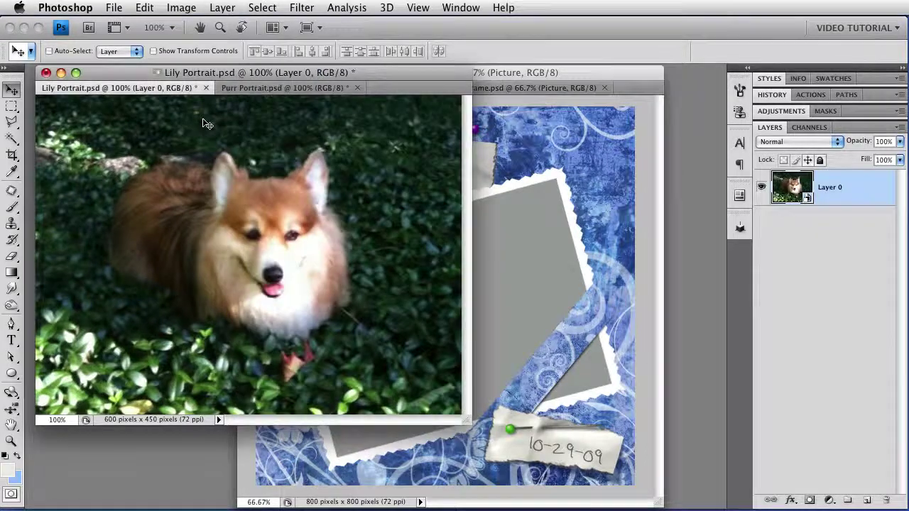
key(super+v)
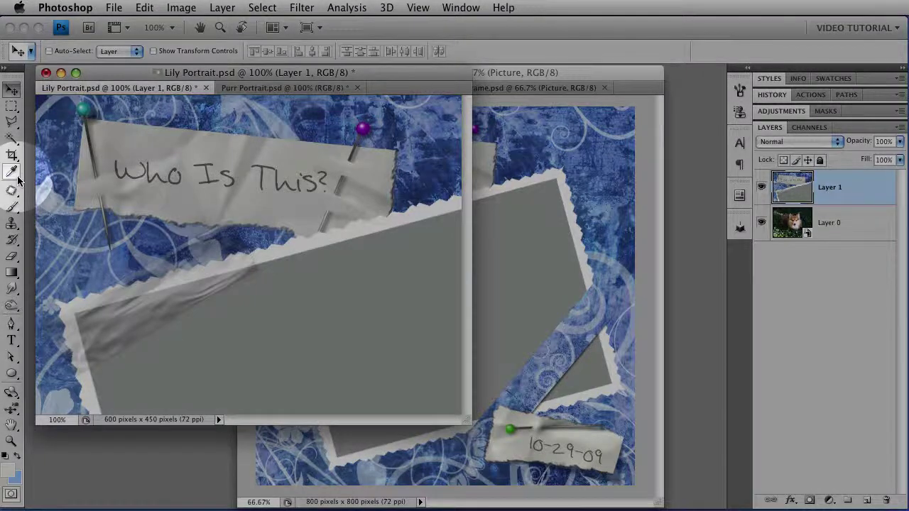
Step: Measure the frame's top edge at 15.1° with the Ruler tool, then hide Layer 1
click(11, 172)
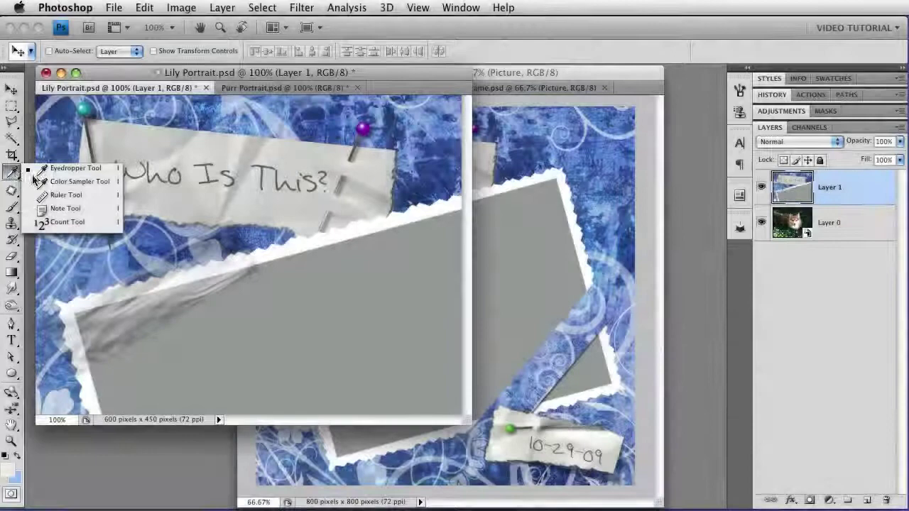
click(87, 195)
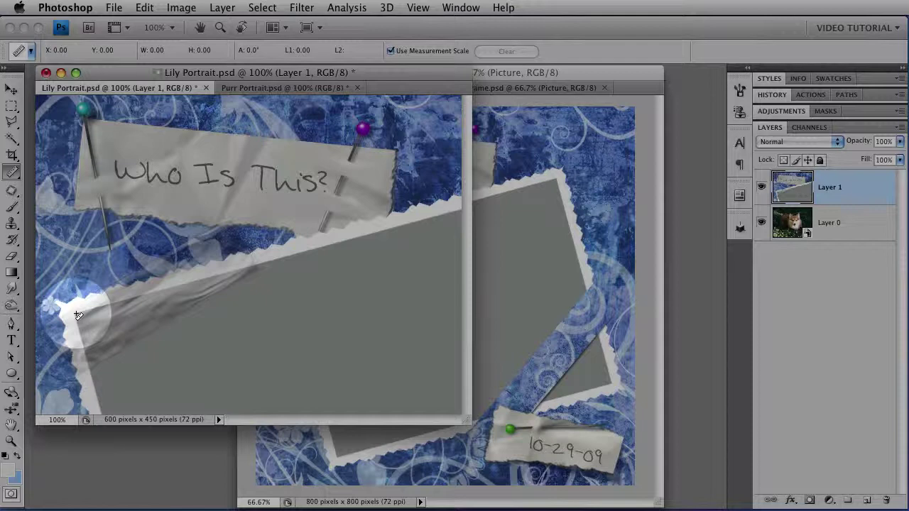
drag(78, 315, 445, 213)
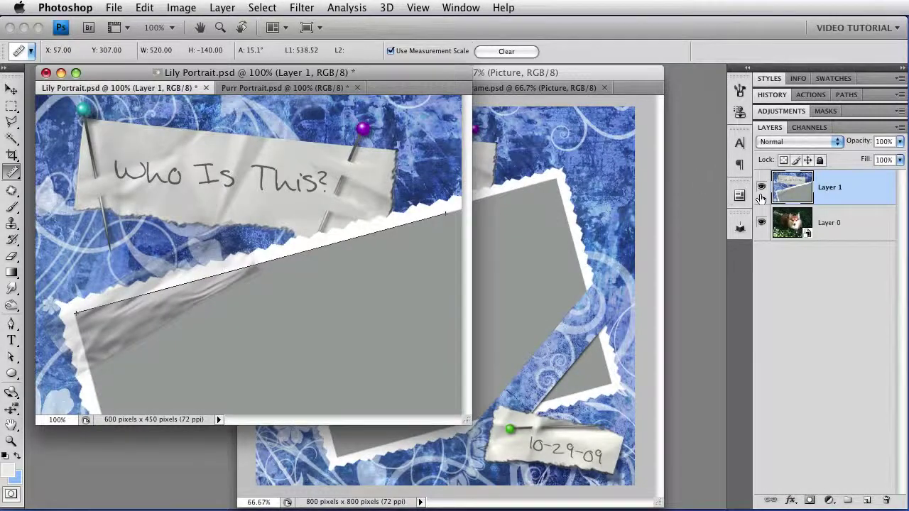
click(761, 186)
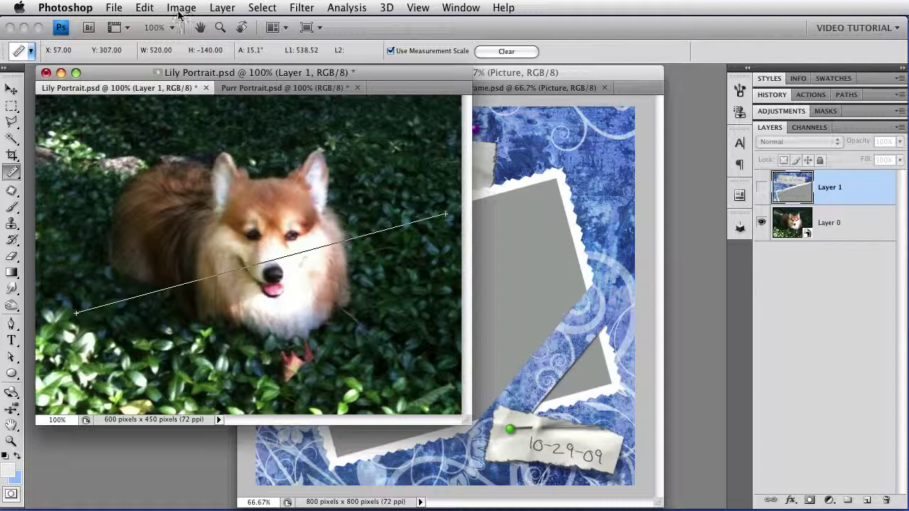
Step: Set up an arbitrary image rotation of 15.07° counter-clockwise
click(180, 9)
mouse_move(222, 145)
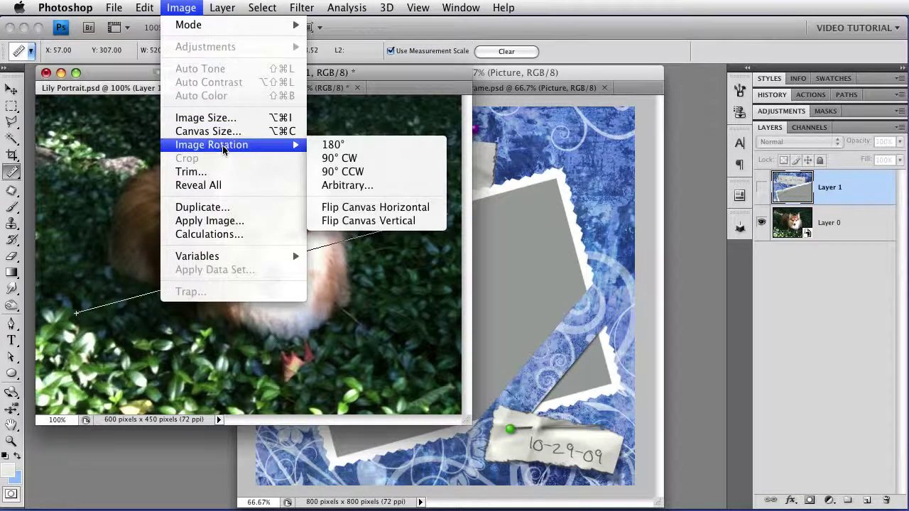
click(347, 184)
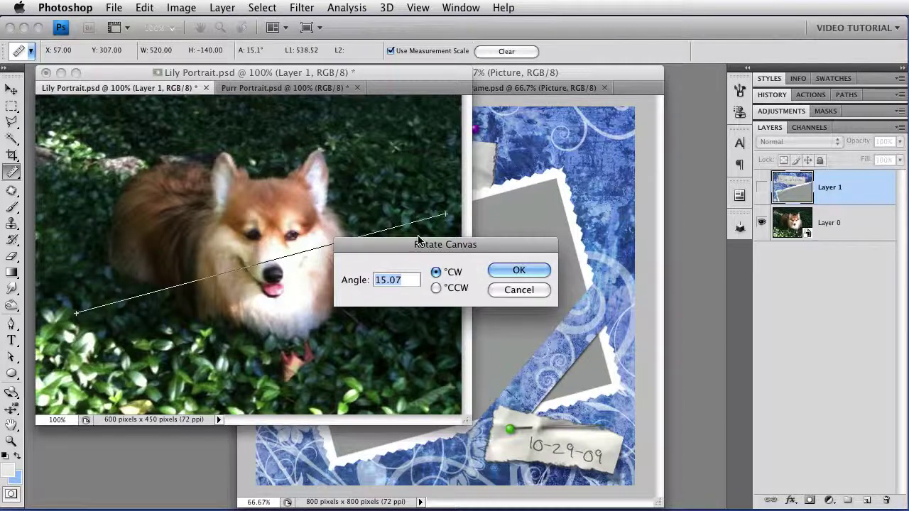
click(435, 288)
Step: Apply the 15.07° rotation, copy the photo into Grundge Frame as Layer 5, clip it to Picture, and position it
click(500, 270)
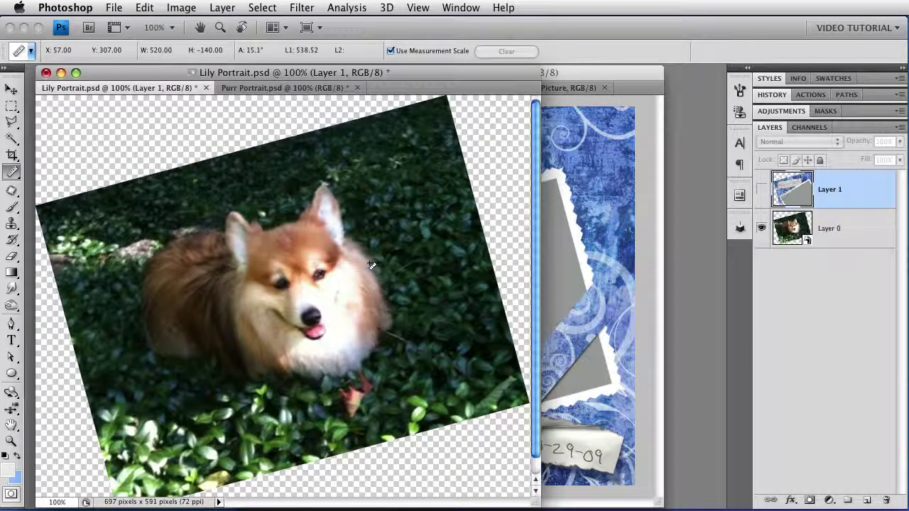
key(v)
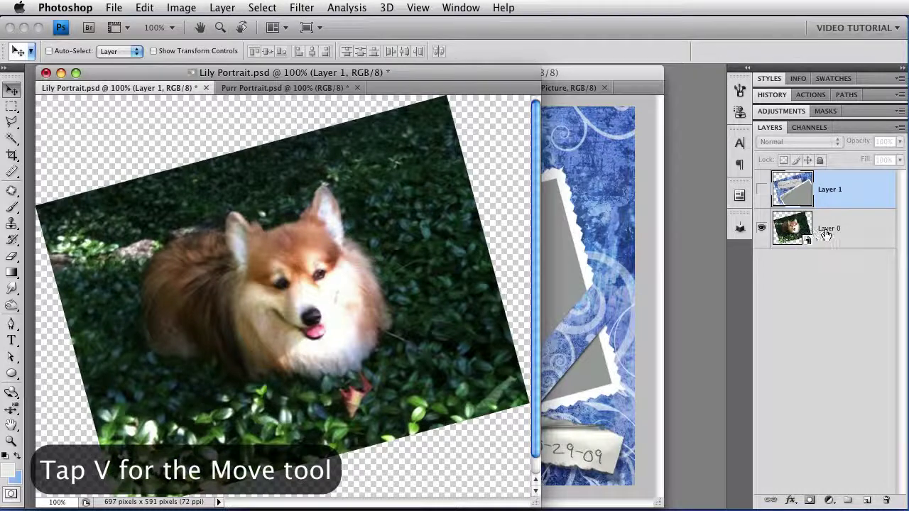
click(825, 235)
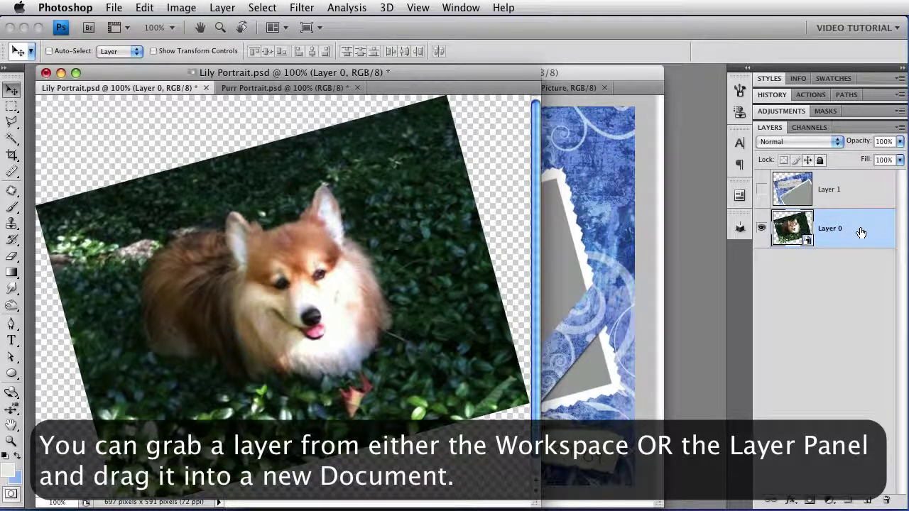
drag(861, 232, 614, 236)
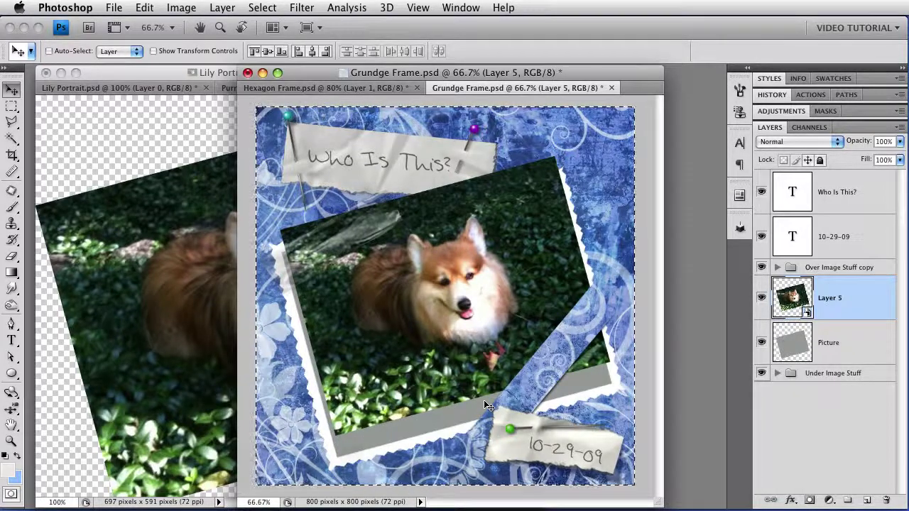
key(super+d)
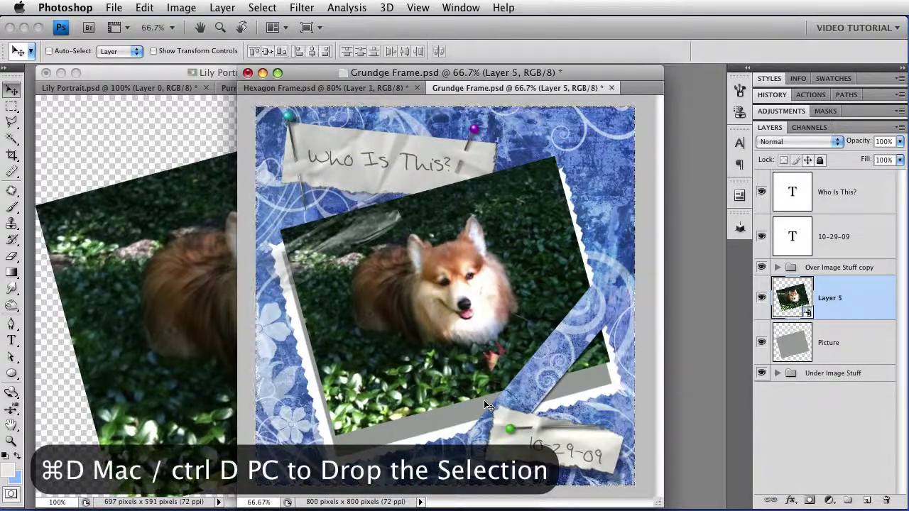
alt+click(834, 320)
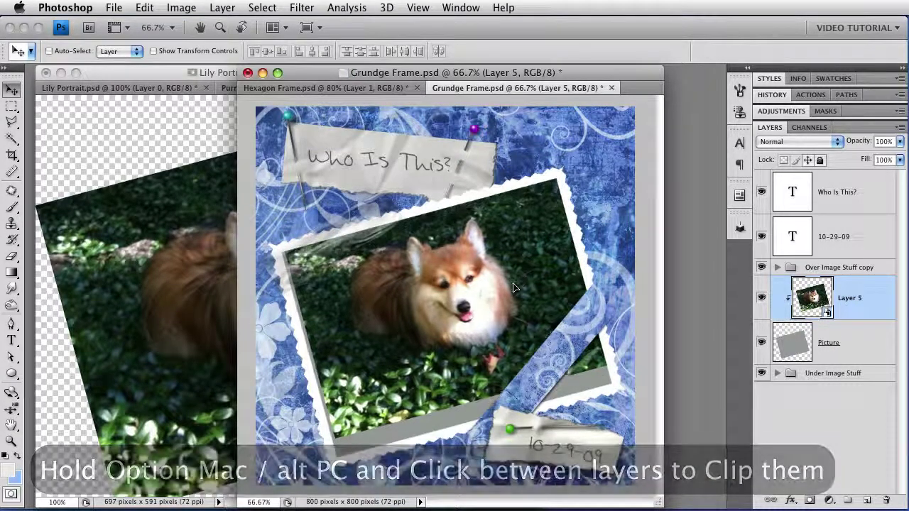
drag(515, 288, 517, 300)
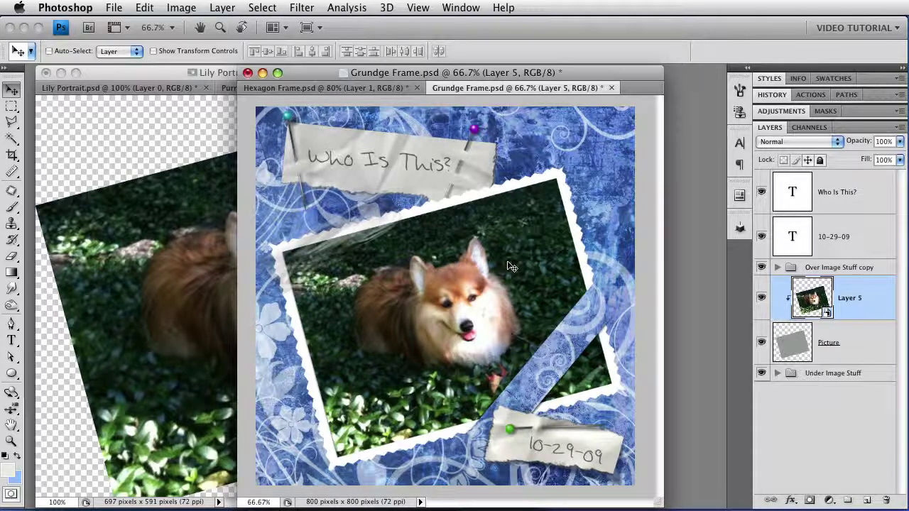
Step: Replace the 'Who Is This?' tag caption with the dog's name
key(t)
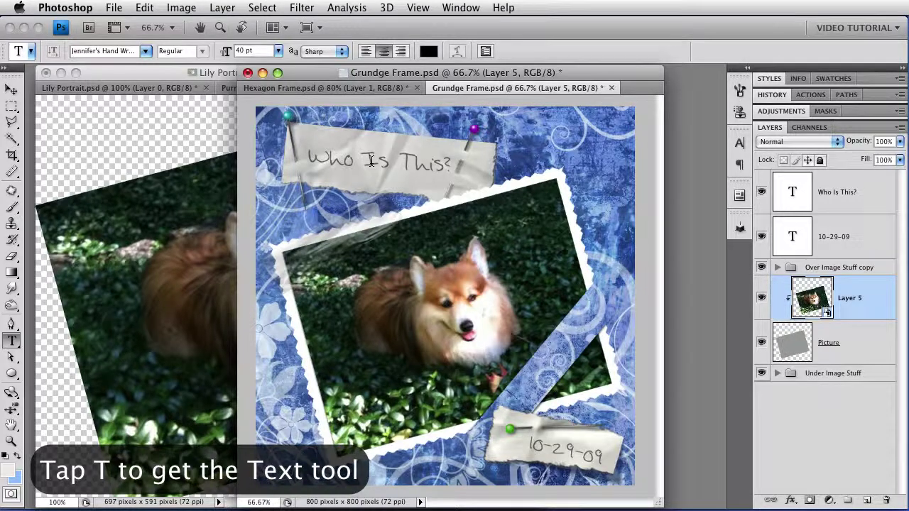
triple_click(370, 161)
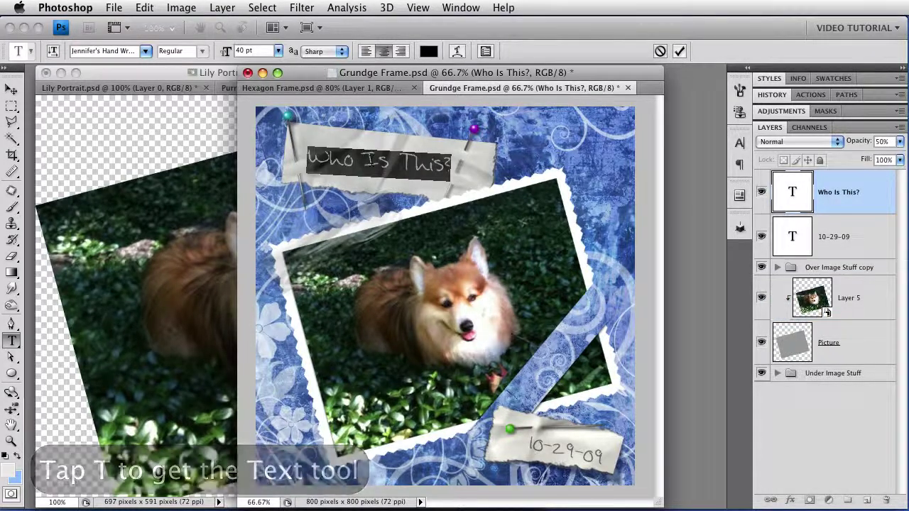
text(Lily)
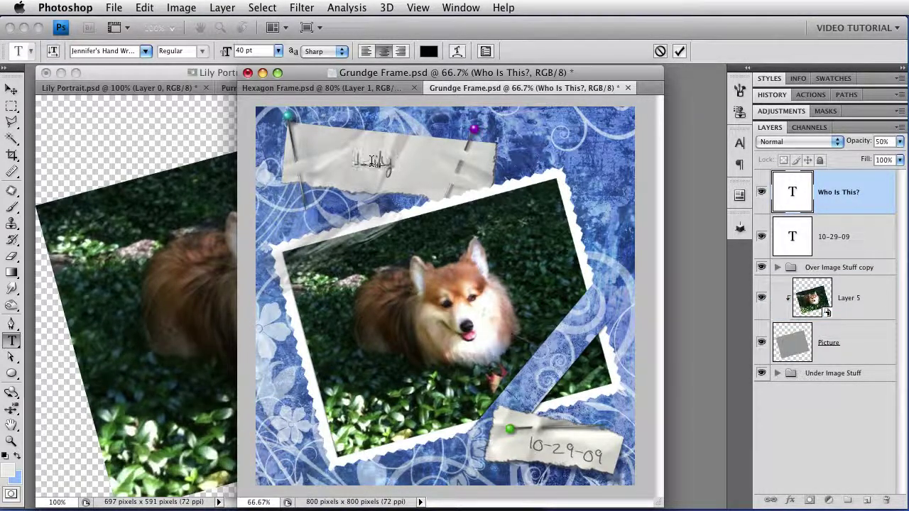
text( Drane)
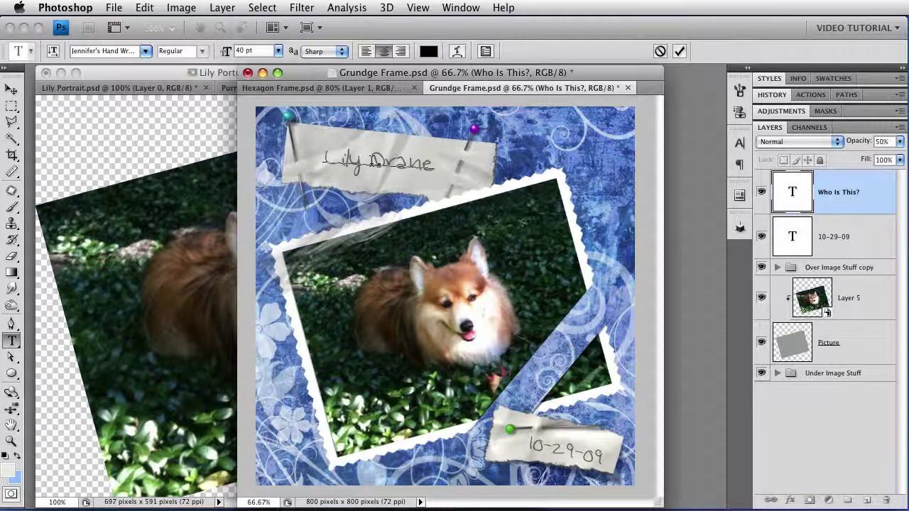
key(KP_Enter)
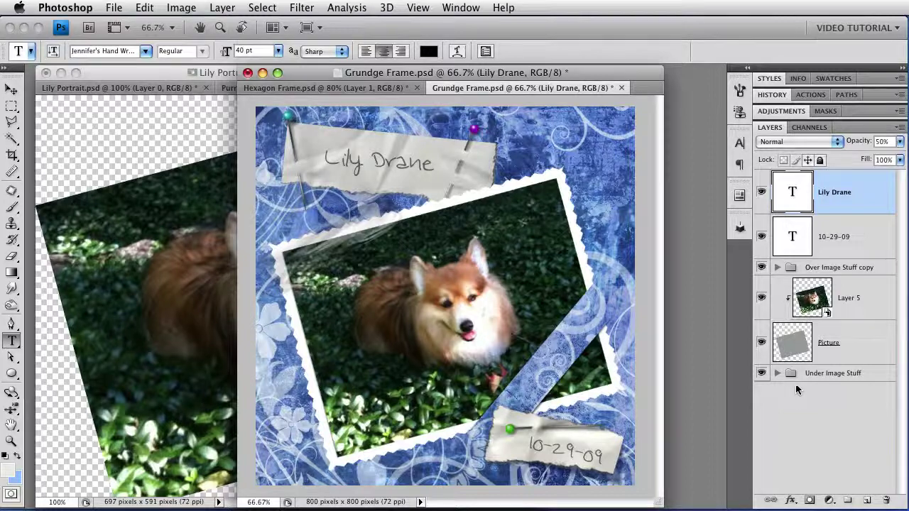
Step: Open Layer 5's smart object as Layer 02.psb, moving its window beside Lily Portrait
double_click(814, 298)
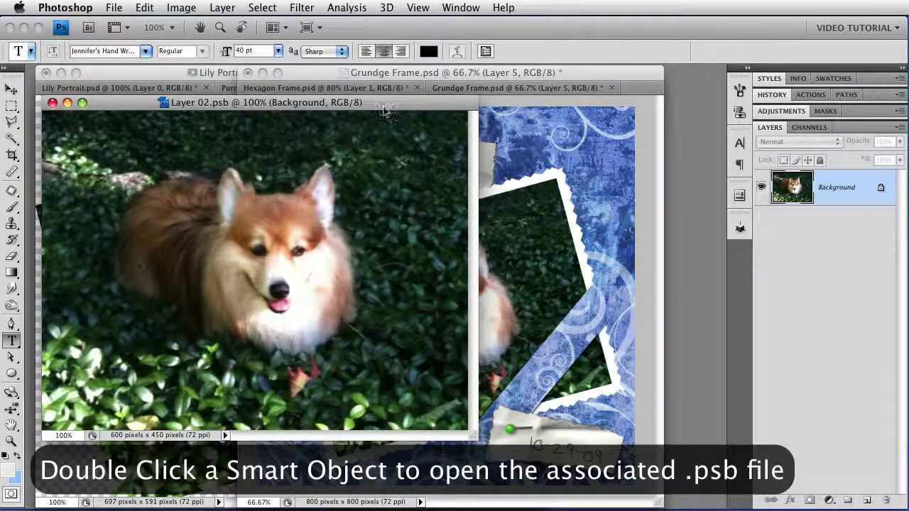
drag(383, 109, 799, 135)
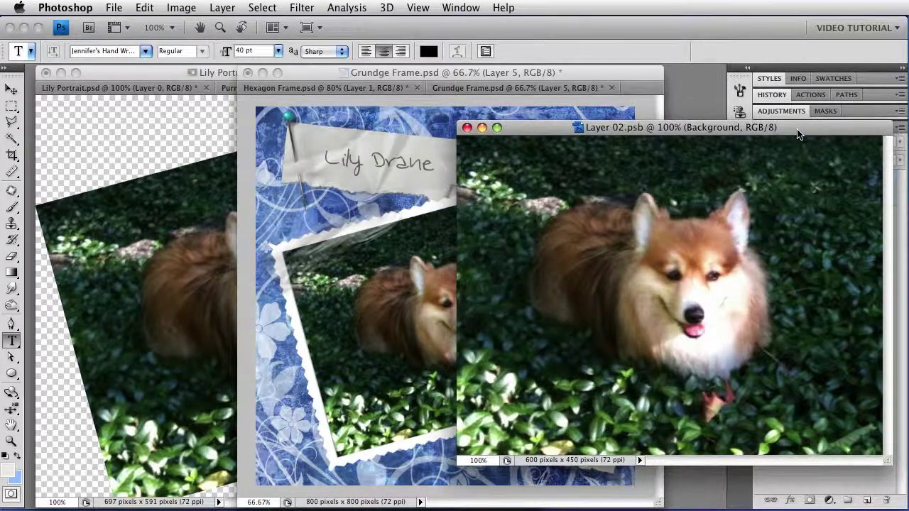
click(178, 204)
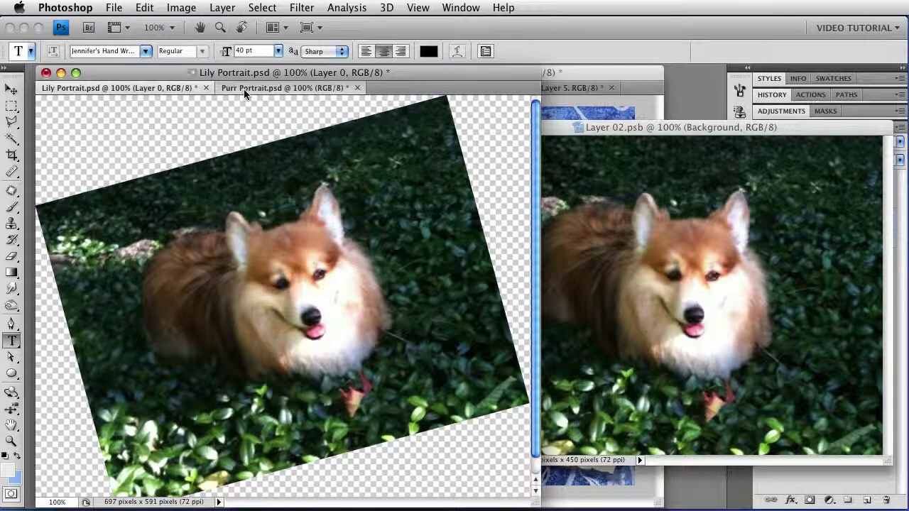
Step: Drag the Siamese cat photo from Purr Portrait into the Layer 02.psb smart object
click(244, 89)
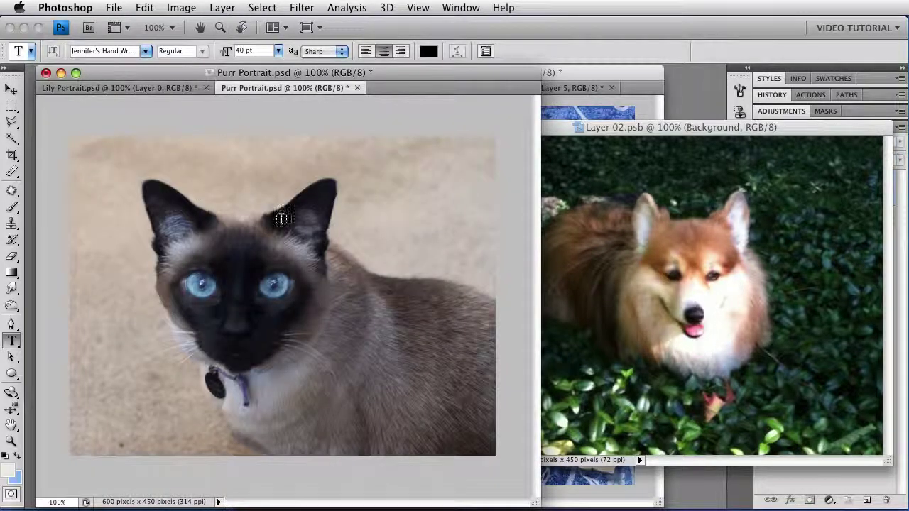
key(v)
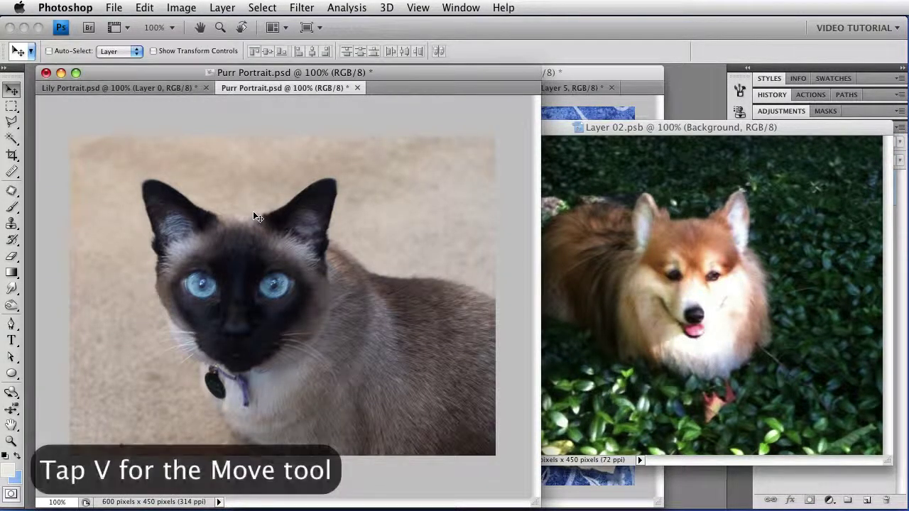
drag(253, 212, 639, 248)
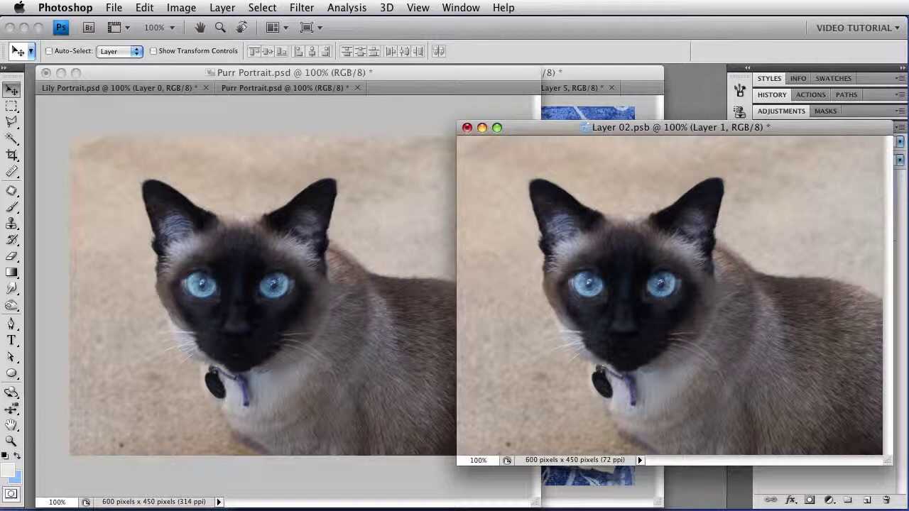
Step: Save and close Layer 02.psb so the Grundge Frame page updates with the cat
click(592, 74)
click(720, 127)
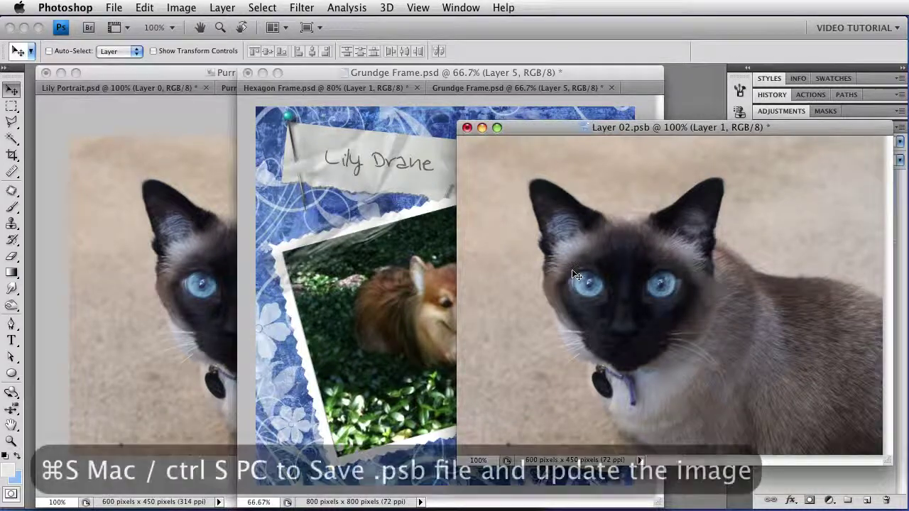
key(super+s)
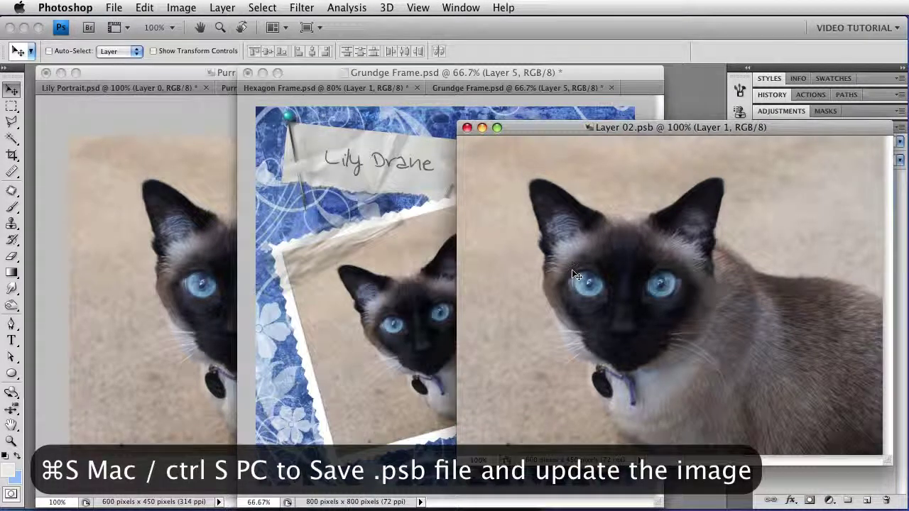
click(467, 127)
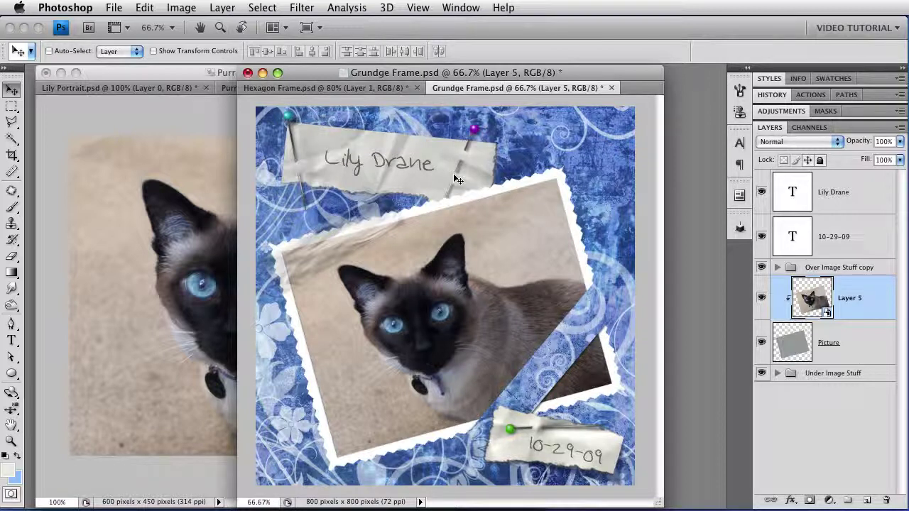
Step: Replace the paper tag caption text with 'Purr Cat'
key(t)
triple_click(412, 165)
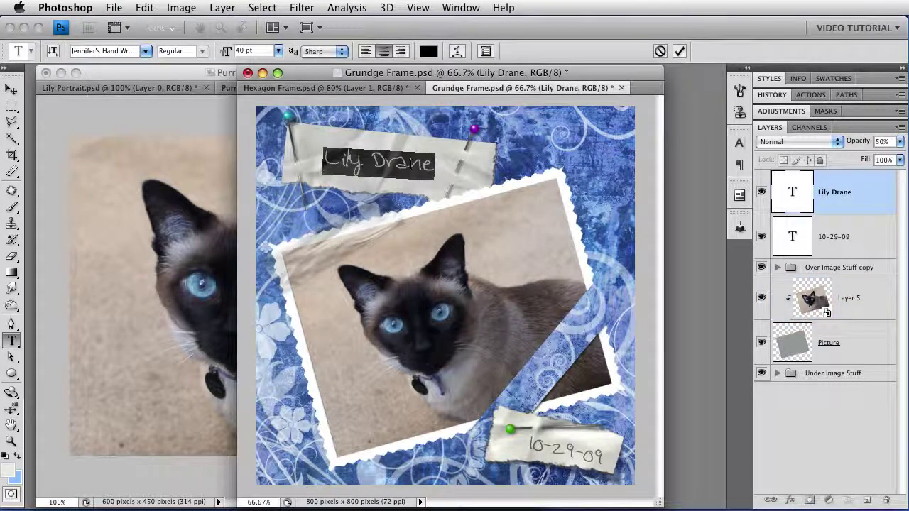
text(Purr Cat)
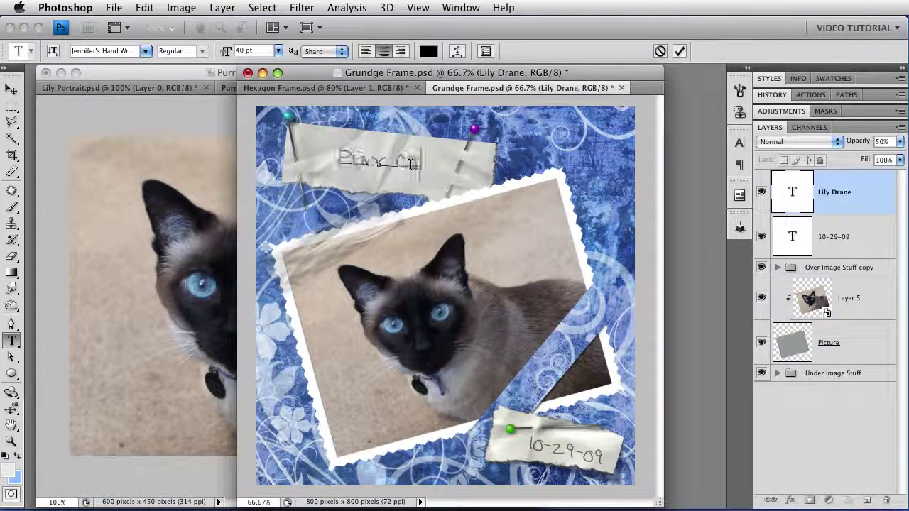
key(ctrl+Return)
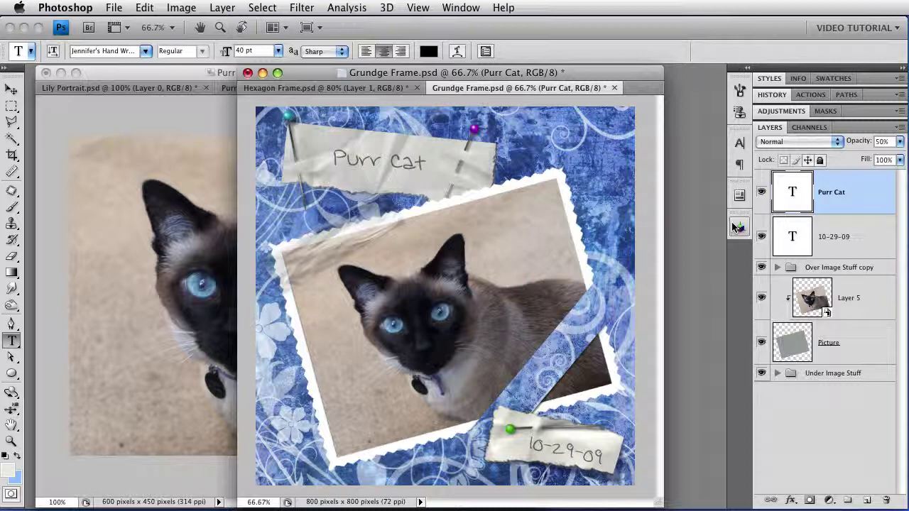